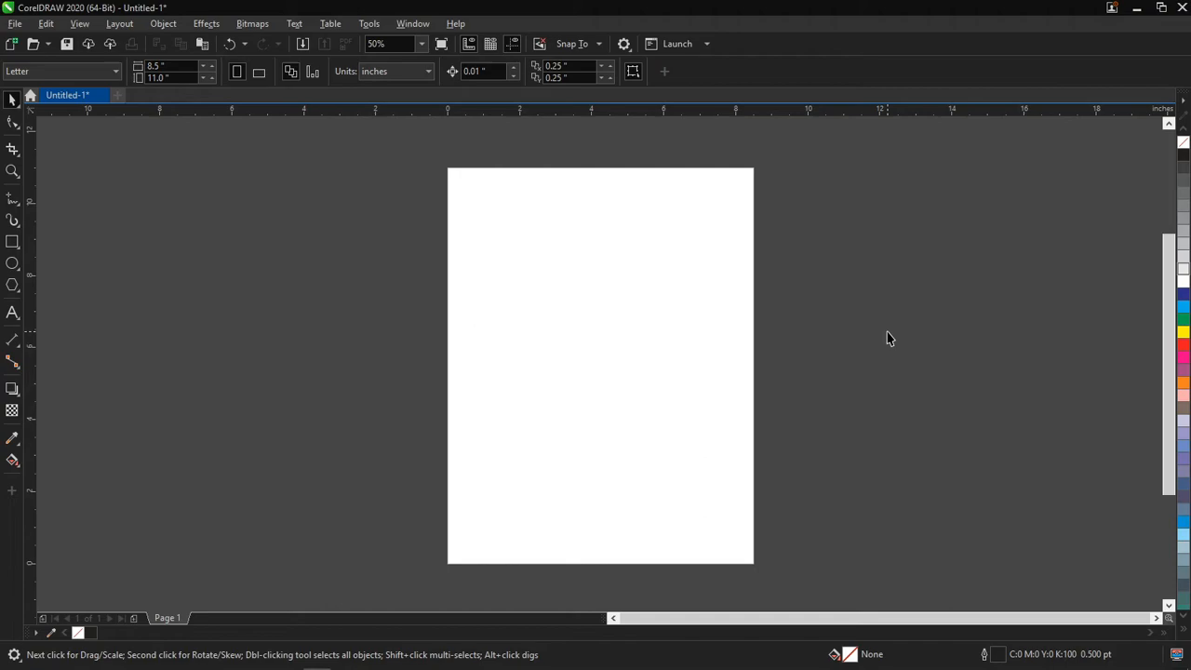
Draw a circle about 5.02 inches wide on the upper page and add a concentric copy scaled to about 80.2%
left_click(12, 264)
left_click_drag(490, 214, 631, 401)
key("space")
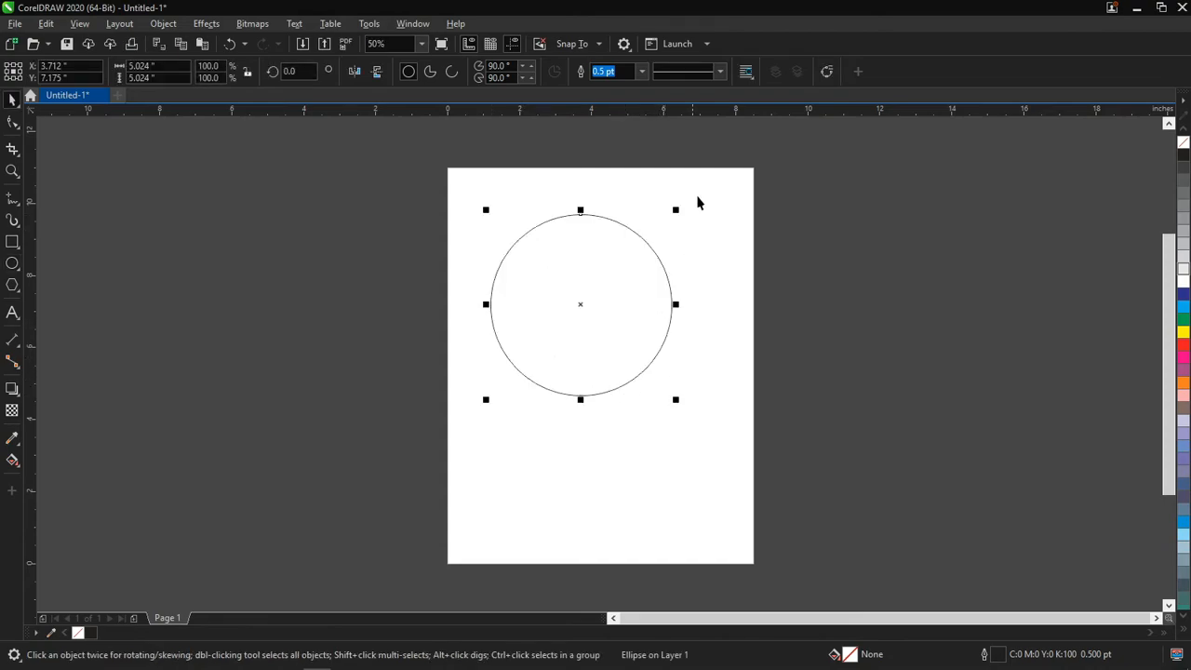
left_click_drag(678, 207, 660, 221)
right_click(661, 221)
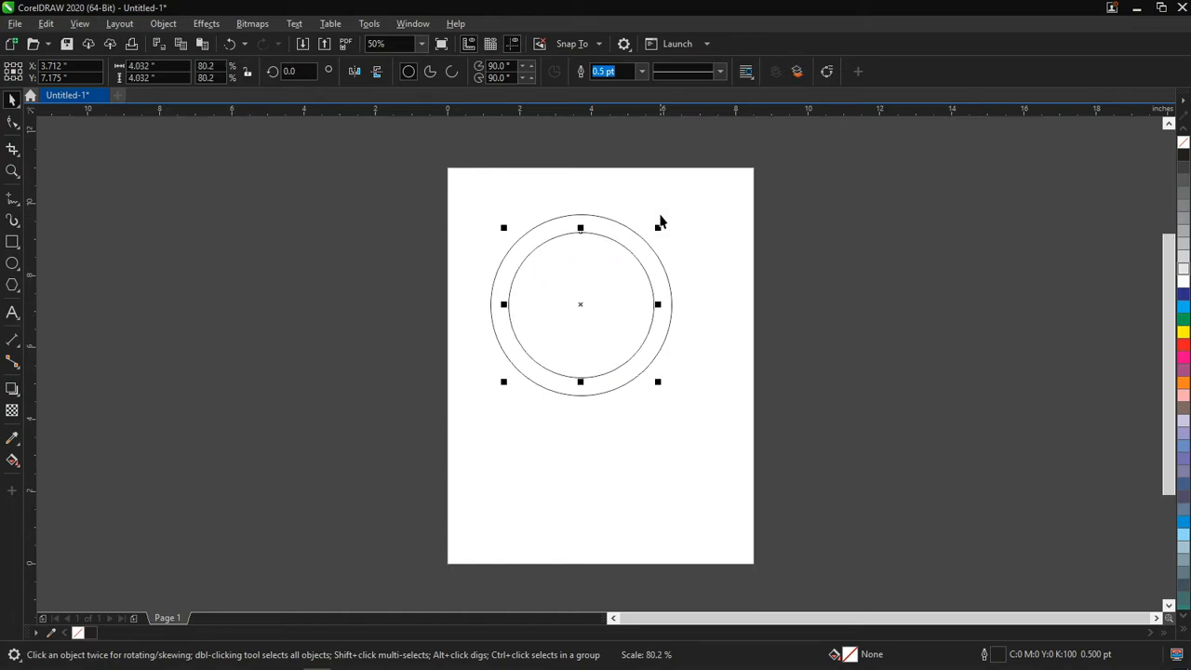
Repeat the scaled duplication inward until the smallest concentric circle is about 1.34 inches wide
key("ctrl+r")
key("ctrl+r")
key("ctrl+r")
key("ctrl+r")
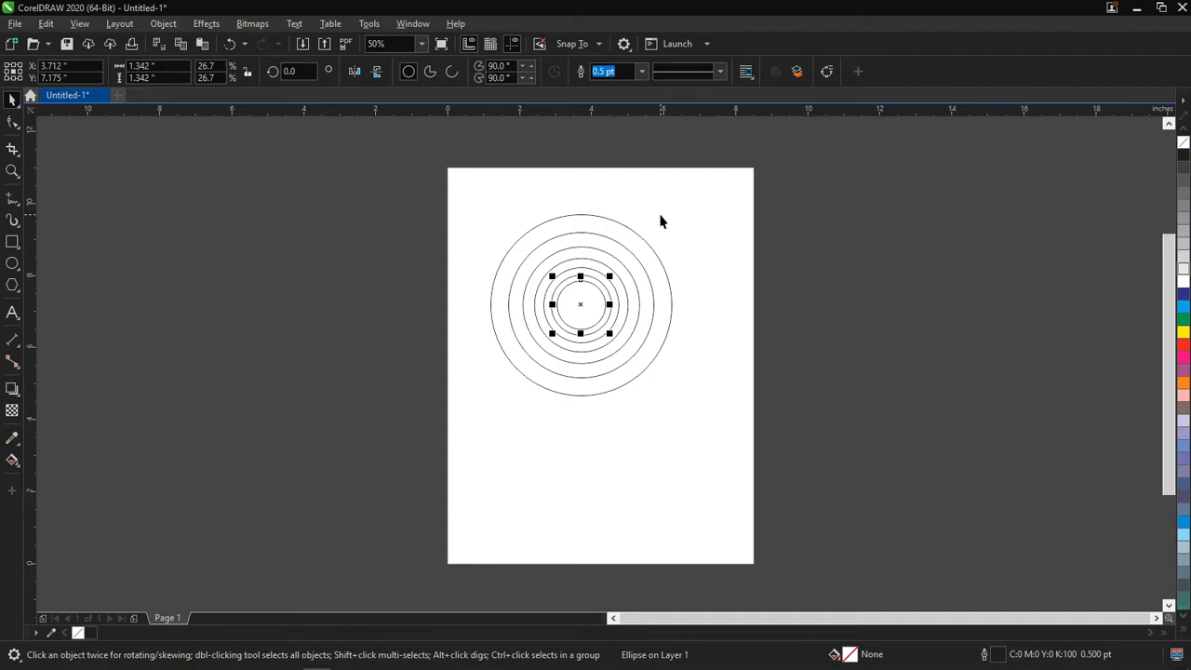
Undo all the scaled duplications back to the original outer circle
key("ctrl+z")
key("ctrl+z")
key("ctrl+z")
key("ctrl+z")
key("ctrl+z")
key("ctrl+z")
key("ctrl+z")
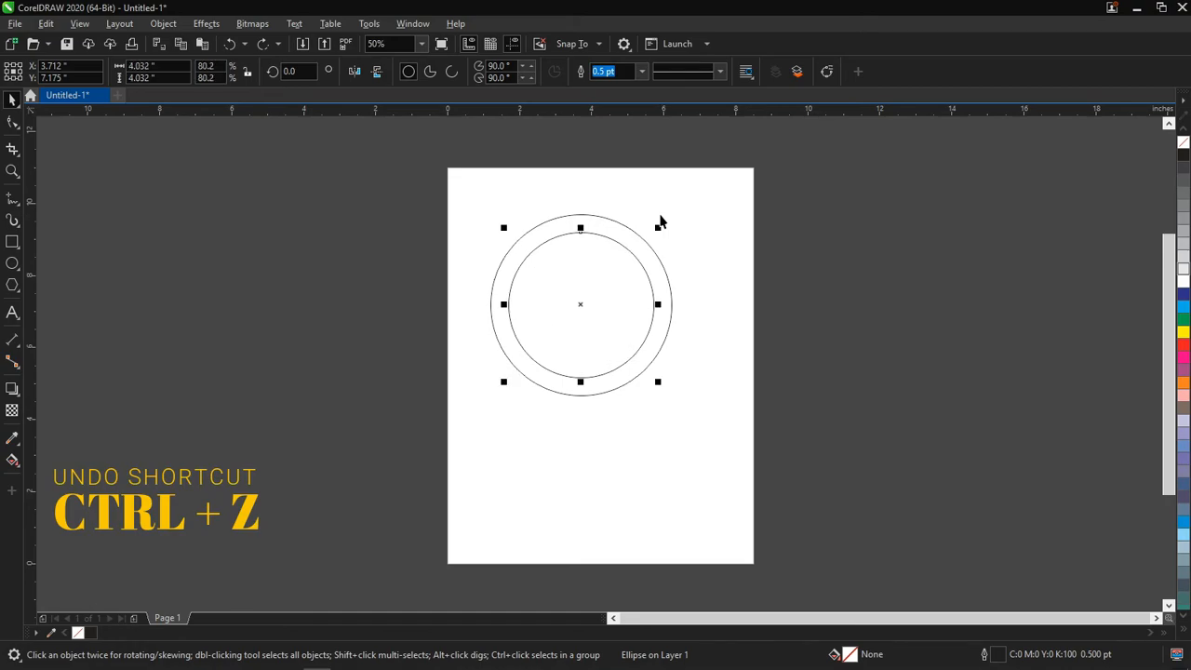
key("ctrl+z")
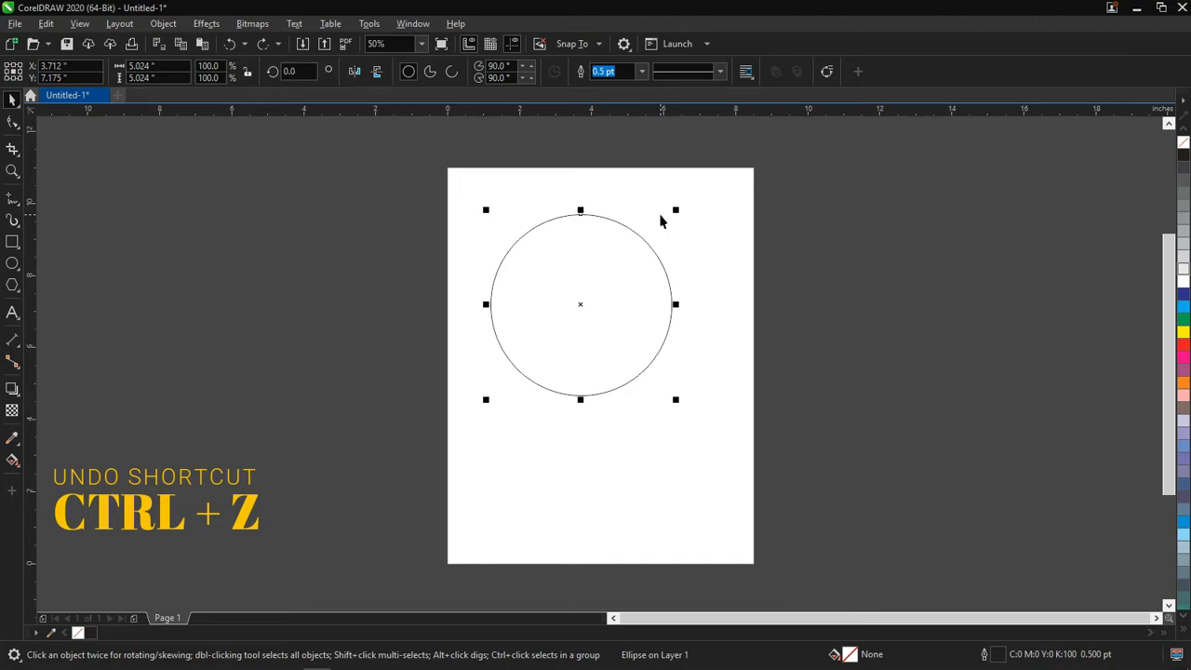
Redo the scaled duplications until five concentric circles are restored
key("ctrl+shift+z")
key("ctrl+shift+z")
key("ctrl+shift+z")
key("ctrl+shift+z")
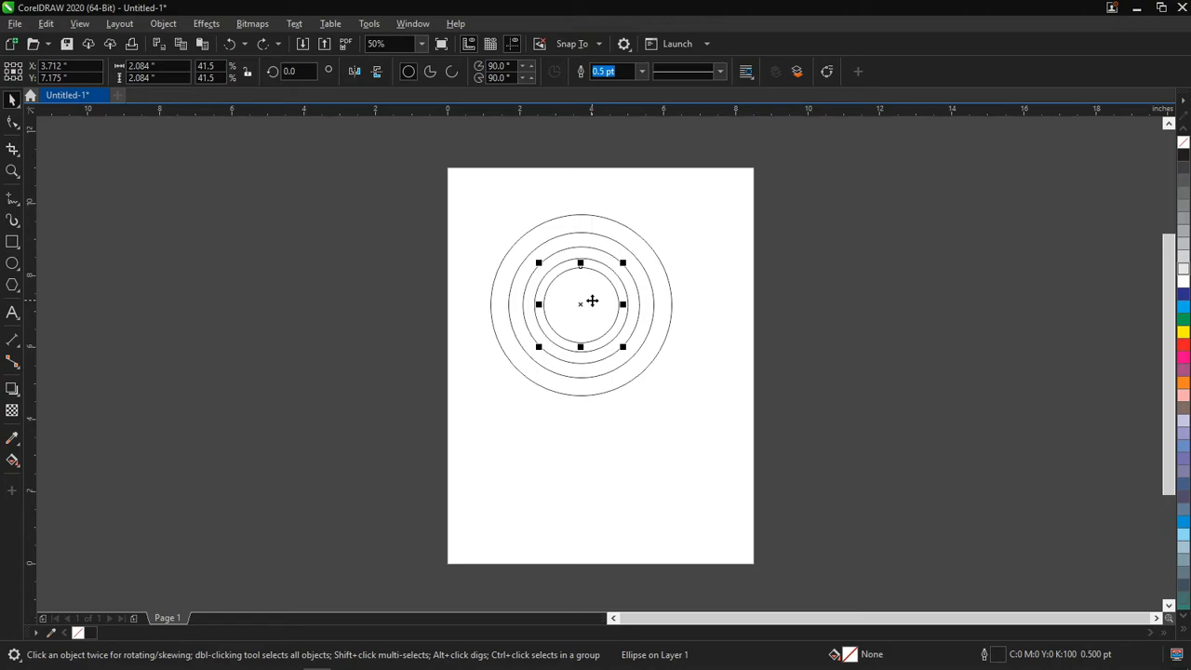
Move the smallest circle and the third-largest circle out of the concentric set toward the page's right edge
left_click_drag(592, 301, 717, 343)
left_click(717, 343)
left_click(648, 322)
left_click_drag(636, 321, 758, 290)
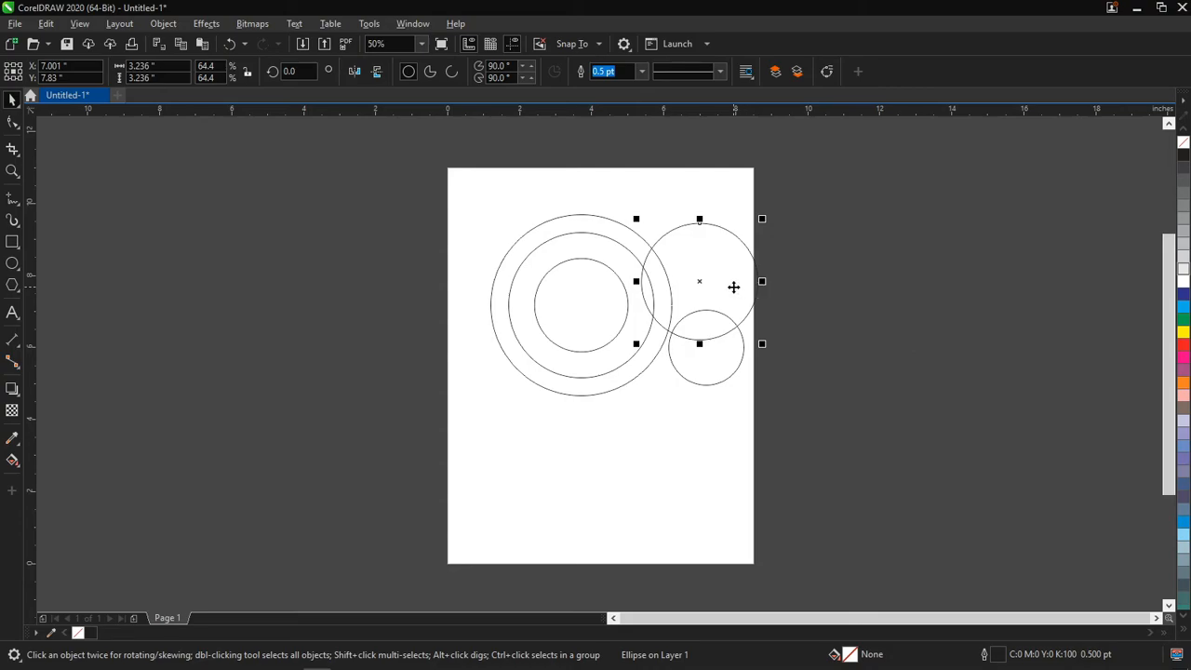
Undo both circle moves and the repeated duplications back to the two outermost concentric circles
key("ctrl+z")
key("ctrl+z")
key("ctrl+z")
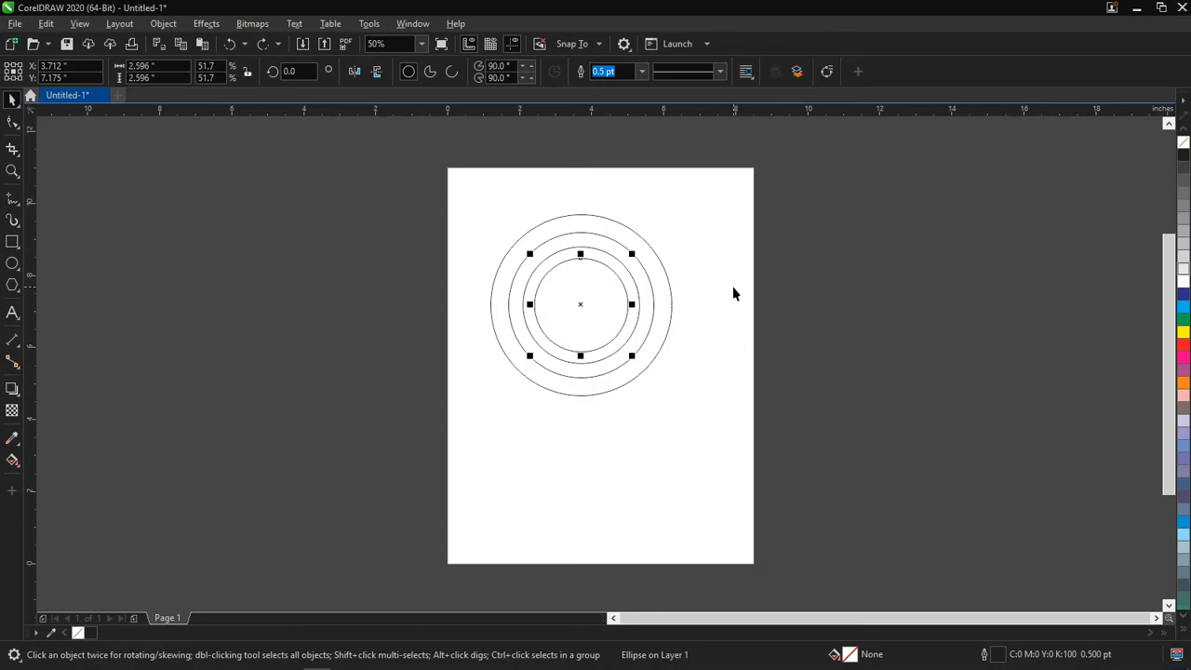
key("ctrl+z")
key("ctrl+z")
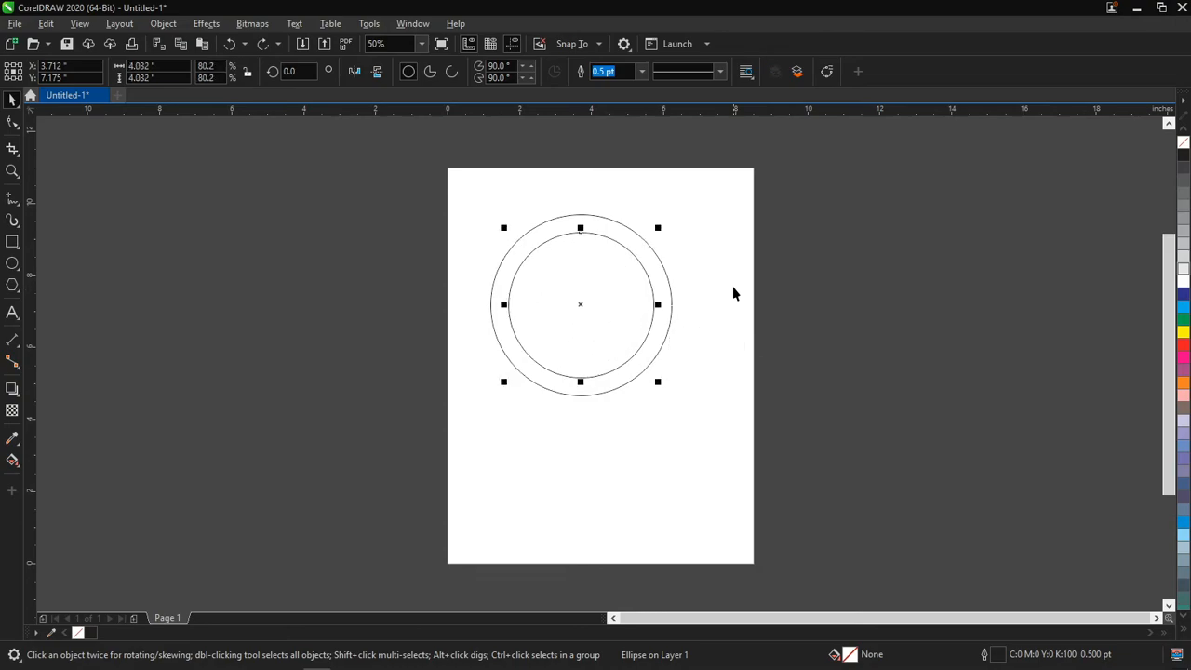
Redo the third concentric circle and undo it again, back to the two outermost circles
key("ctrl+shift+z")
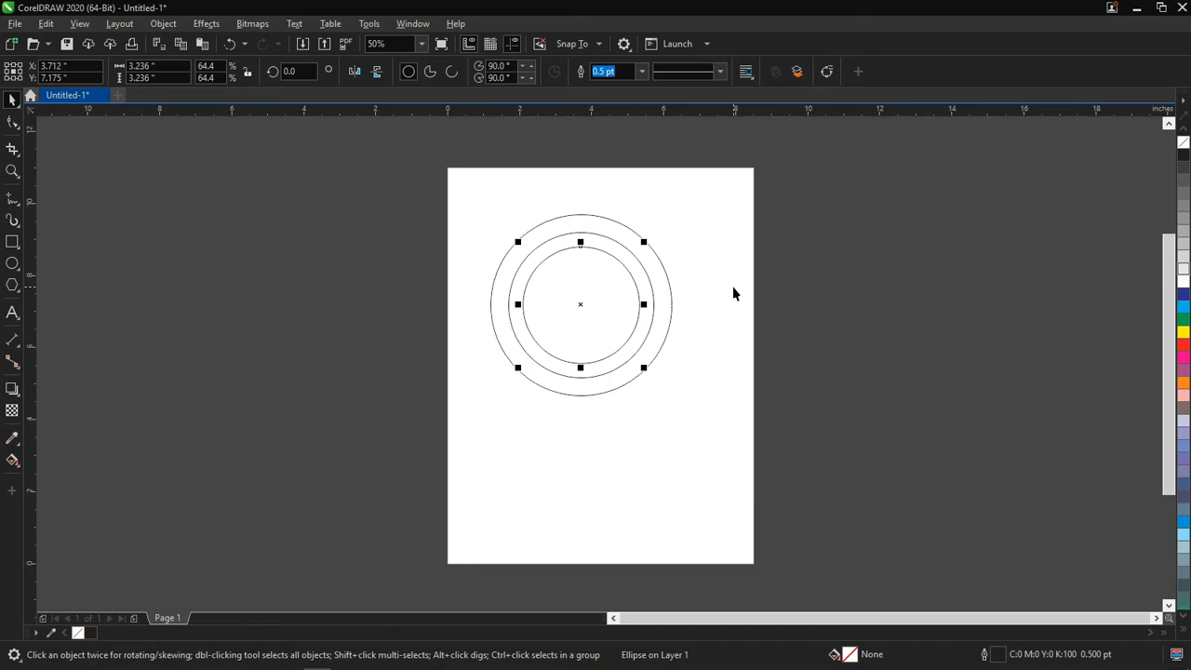
key("ctrl+z")
key("ctrl+shift+z")
key("Escape")
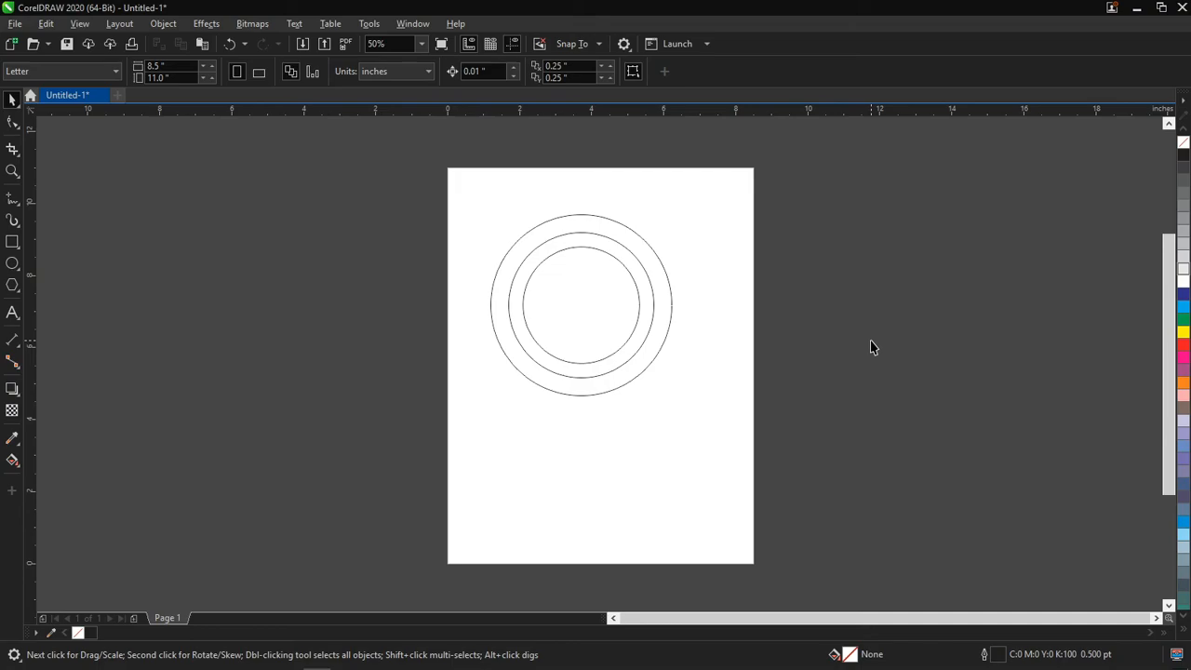
key("ctrl+z")
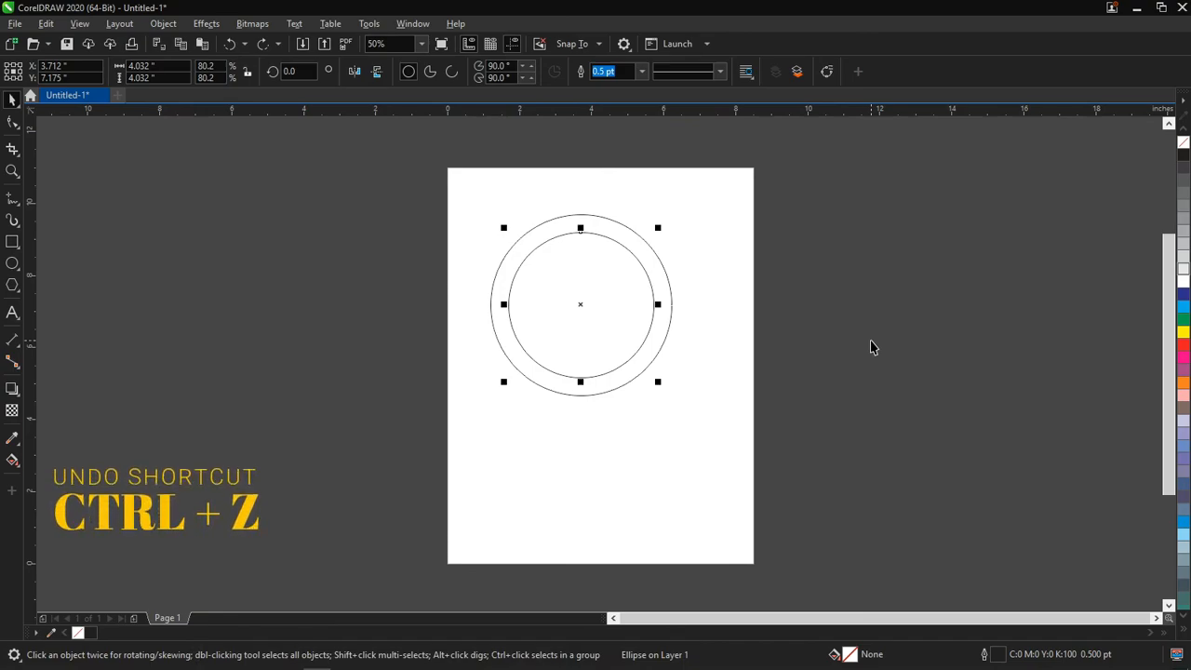